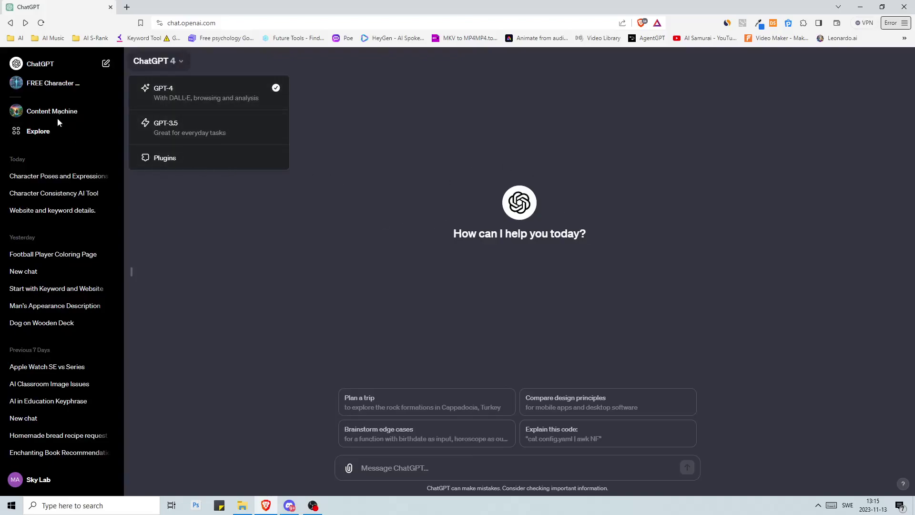
Dismiss the GPT-4 model list and go to the Explore GPTs page listing My GPTs and OpenAI's GPTs.
left_click(439, 149)
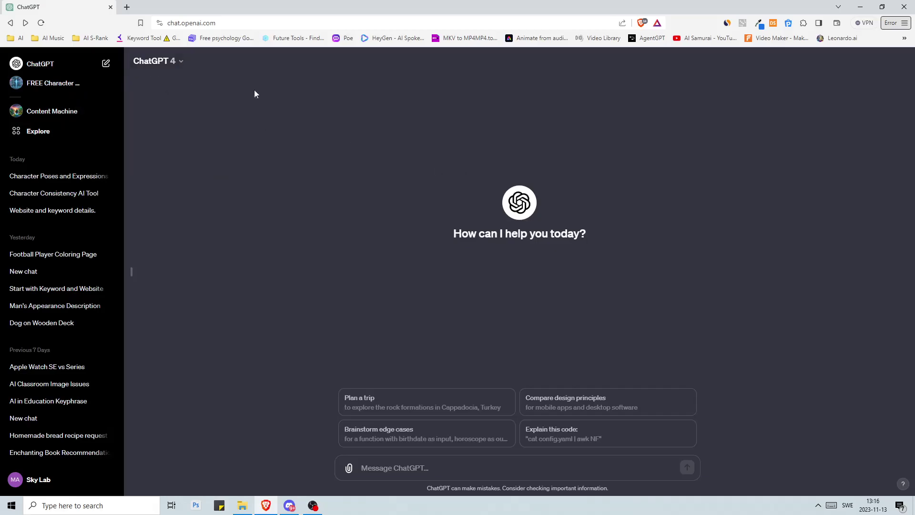
key("alt+Right")
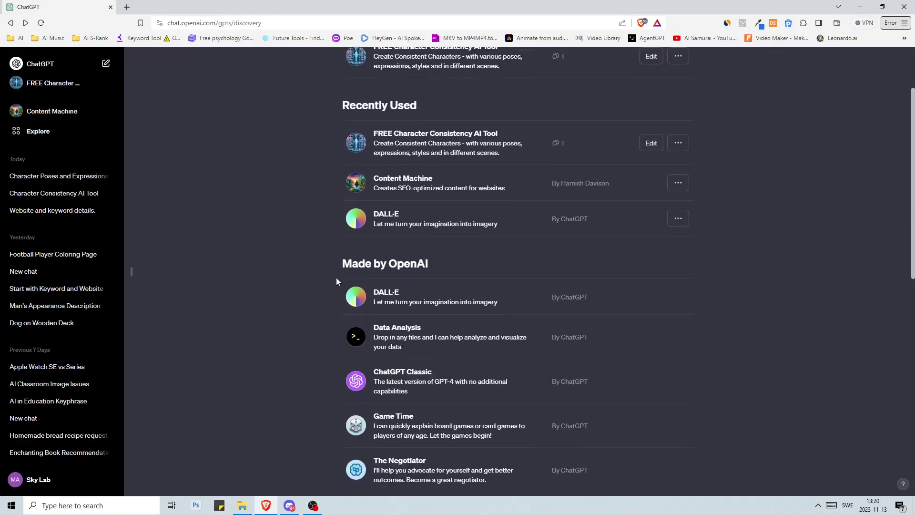
scroll(336, 283, "down", 2)
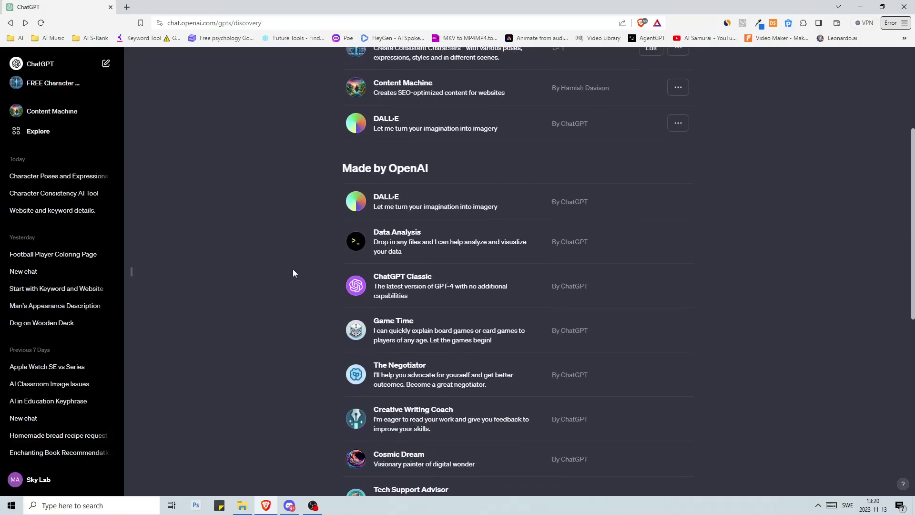
scroll(311, 249, "down", 1)
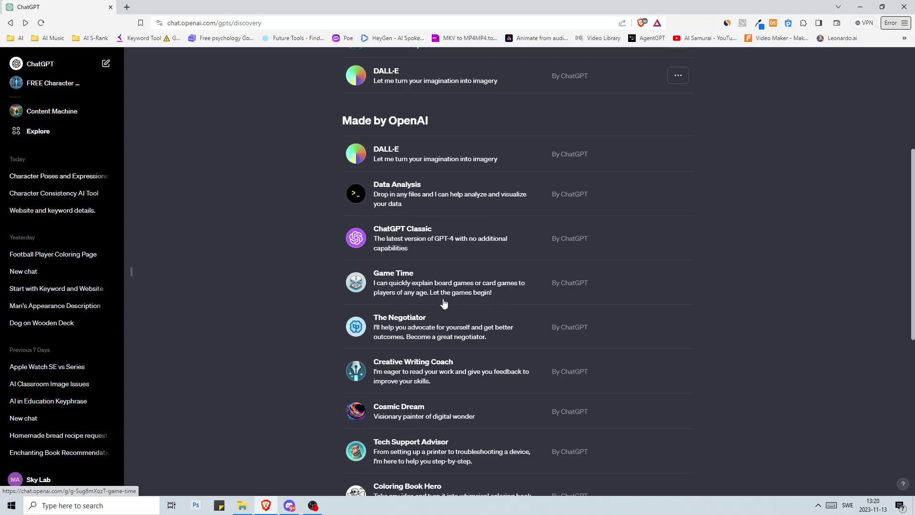
scroll(432, 192, "down", 3)
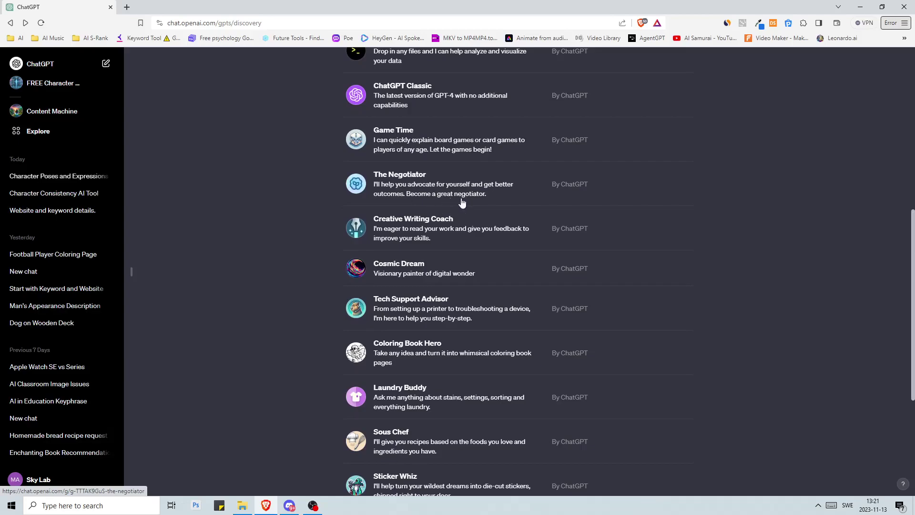
scroll(436, 278, "down", 2)
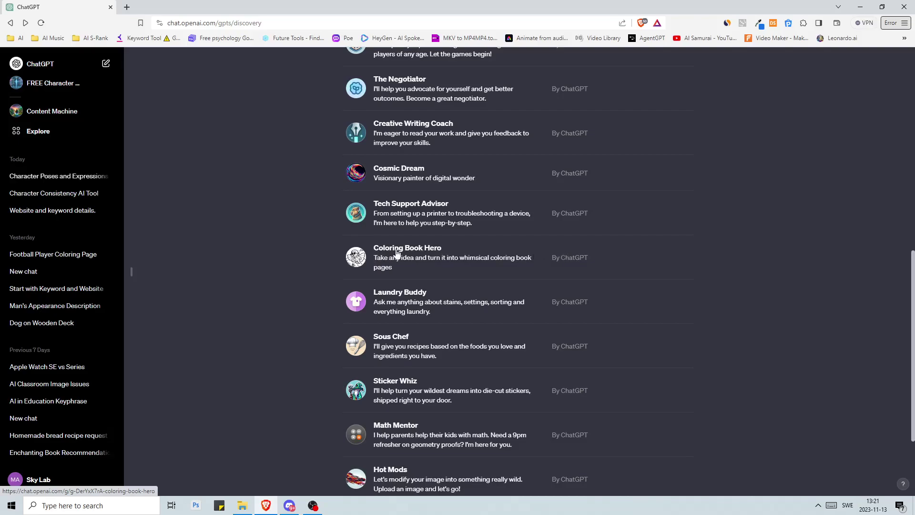
left_click(356, 256)
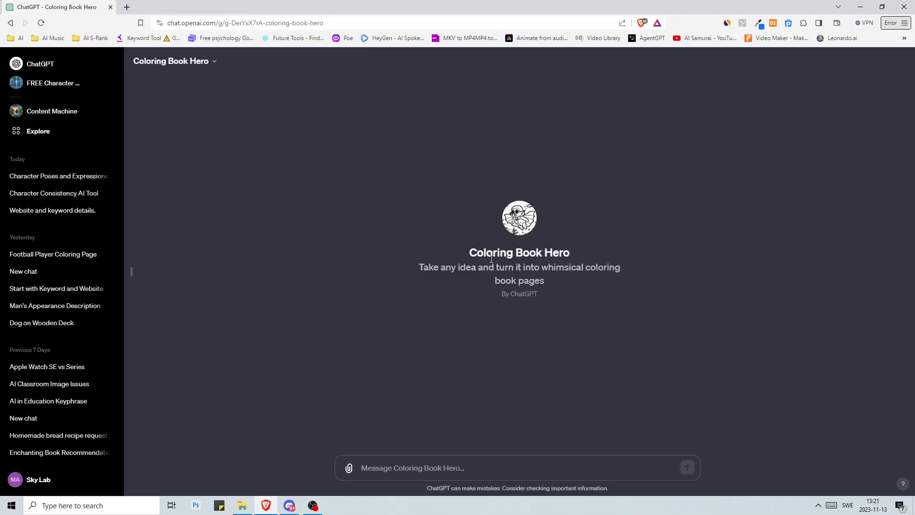
key("alt+Left")
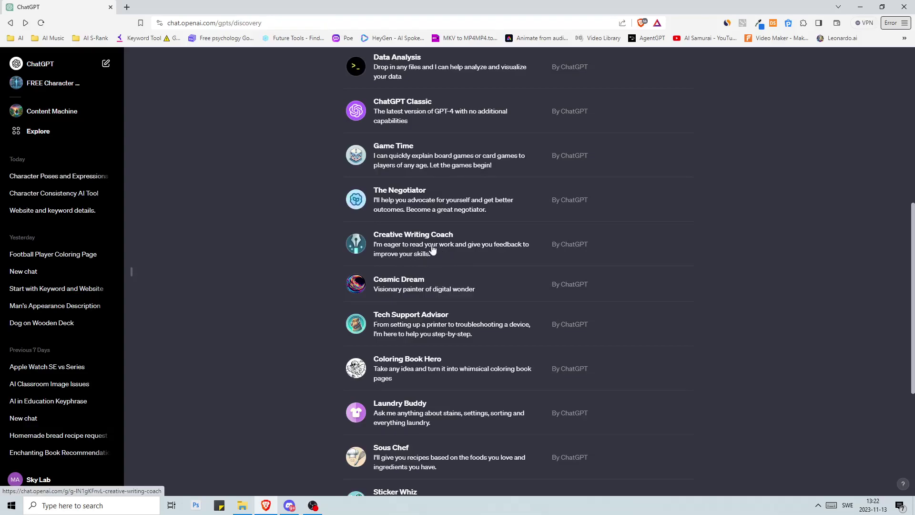
scroll(424, 253, "up", 2)
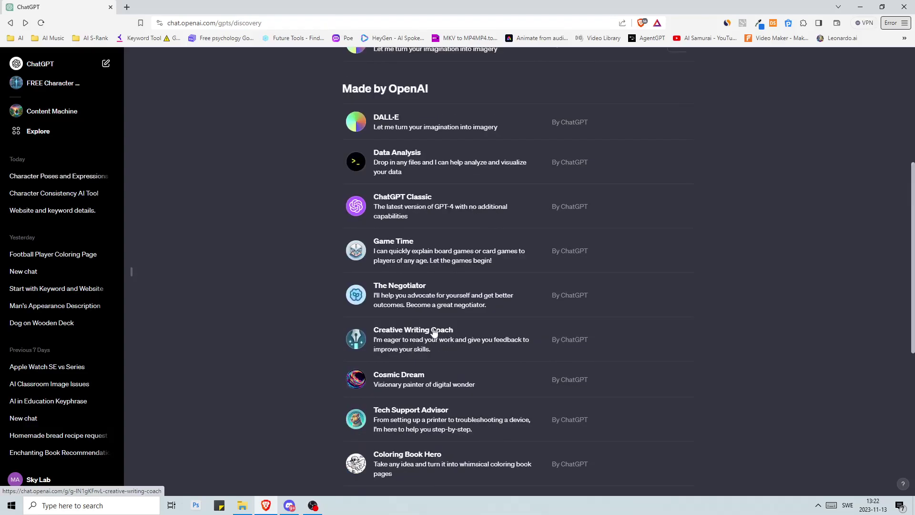
scroll(758, 244, "up", 2)
scroll(623, 143, "up", 4)
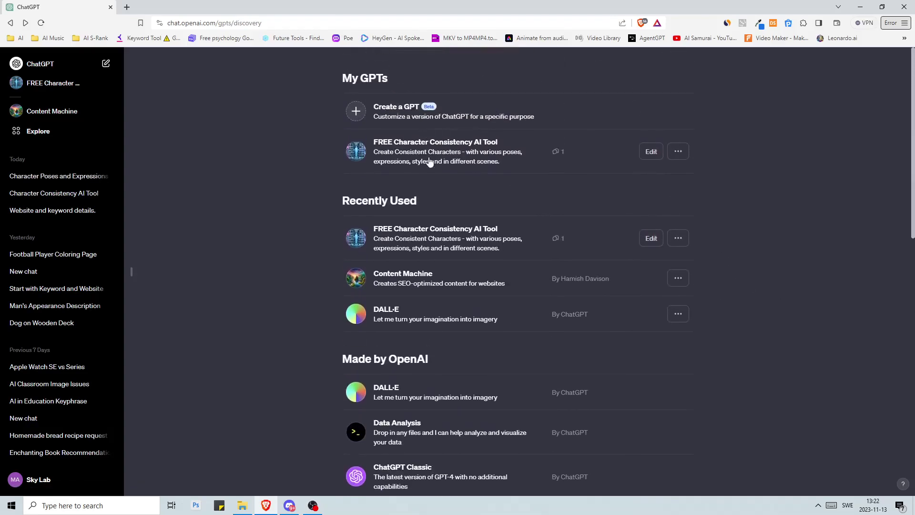
Open the FREE Character Consistency AI Tool and pick the 'I need my character in different scenes.' starter.
left_click(402, 149)
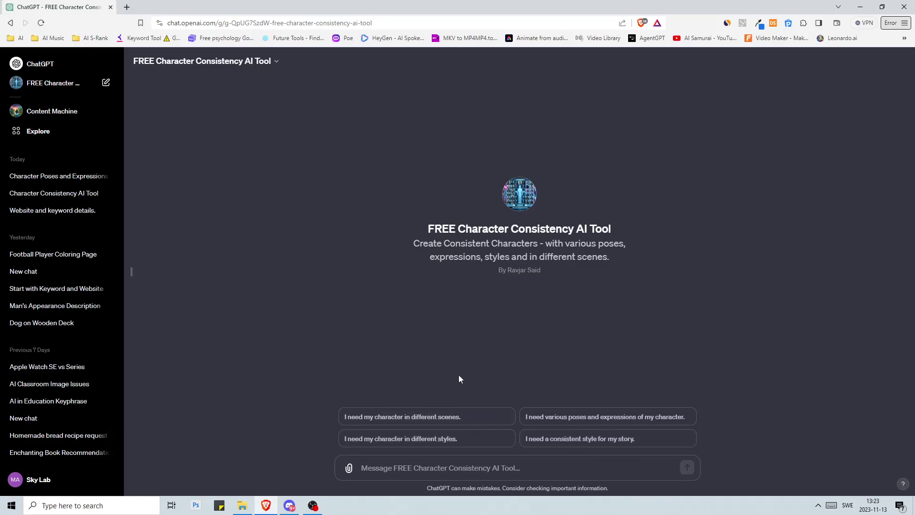
left_click(475, 418)
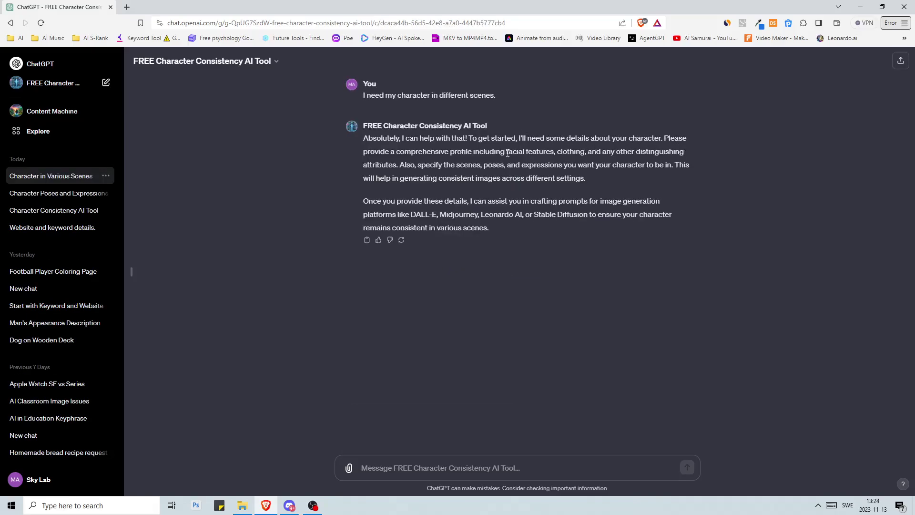
Review the GPT's questions, then ask it to create the character as a teenage ninja in Tokyo.
left_click_drag(510, 152, 601, 151)
left_click_drag(675, 155, 401, 175)
left_click(506, 458)
type("create the character for")
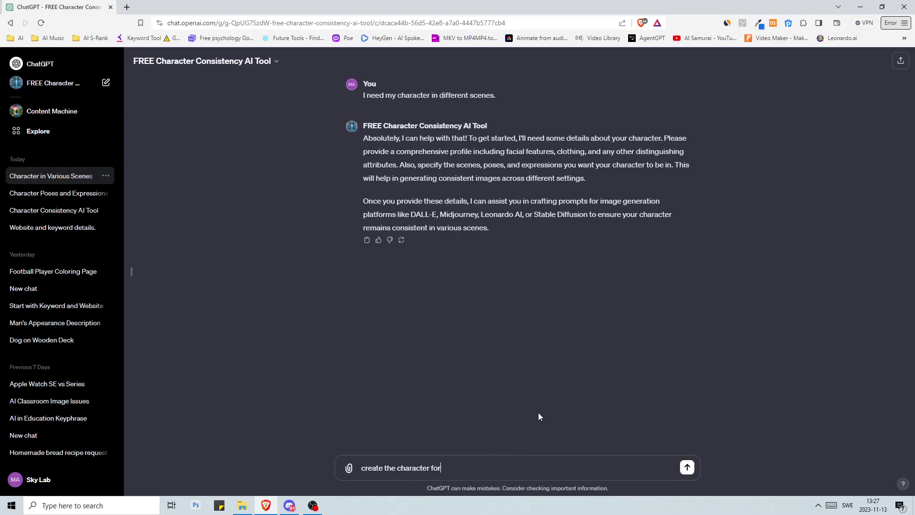
type(" me , just make sure it's it's a teenage")
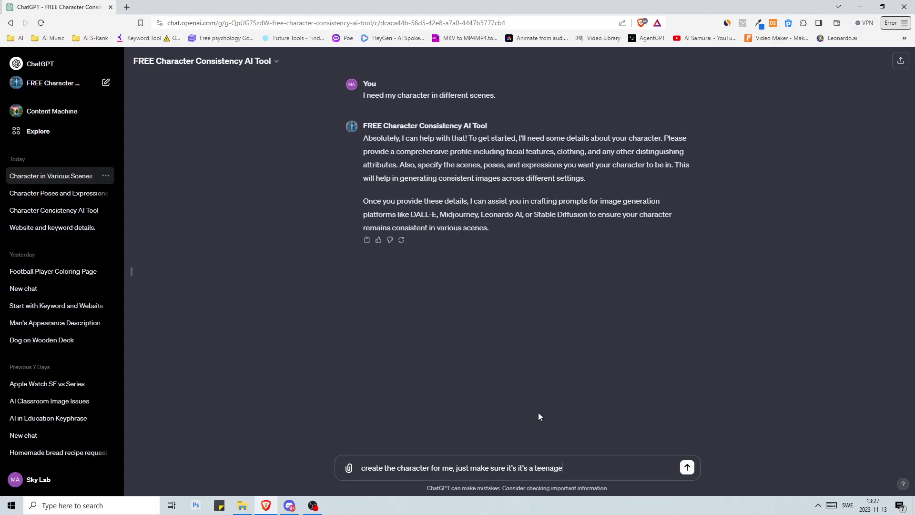
type("r ninja in Toky")
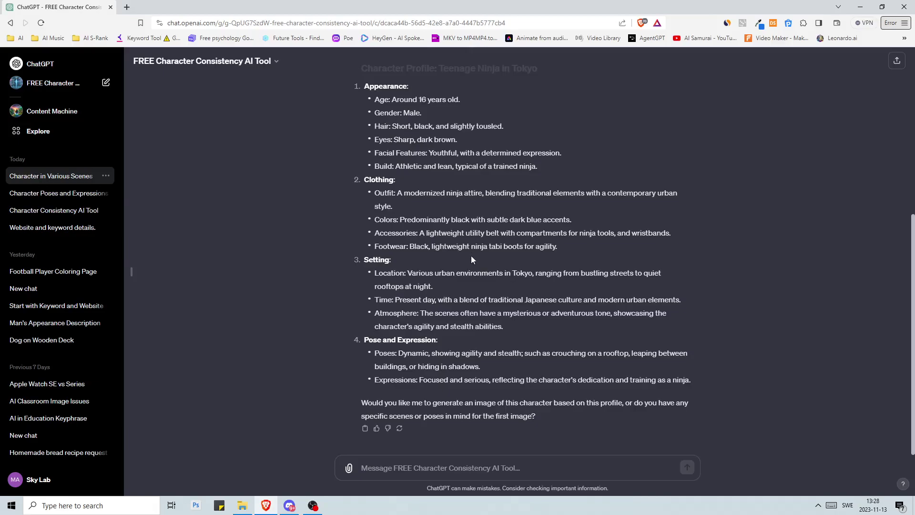
Read through the teenage ninja profile, including its Poses section.
scroll(471, 257, "up", 2)
scroll(429, 238, "down", 2)
scroll(386, 226, "up", 2)
scroll(386, 227, "down", 1)
scroll(365, 132, "up", 1)
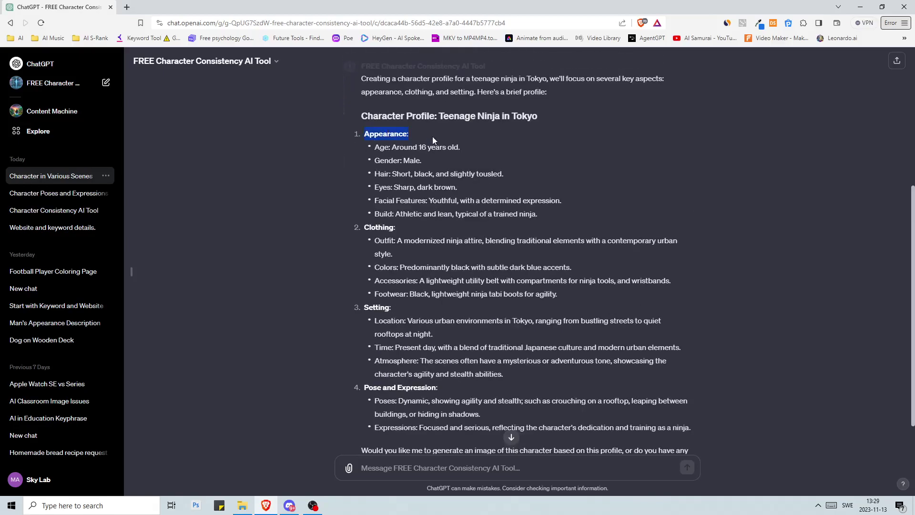
left_click(380, 333)
left_click(398, 328)
scroll(406, 331, "down", 1)
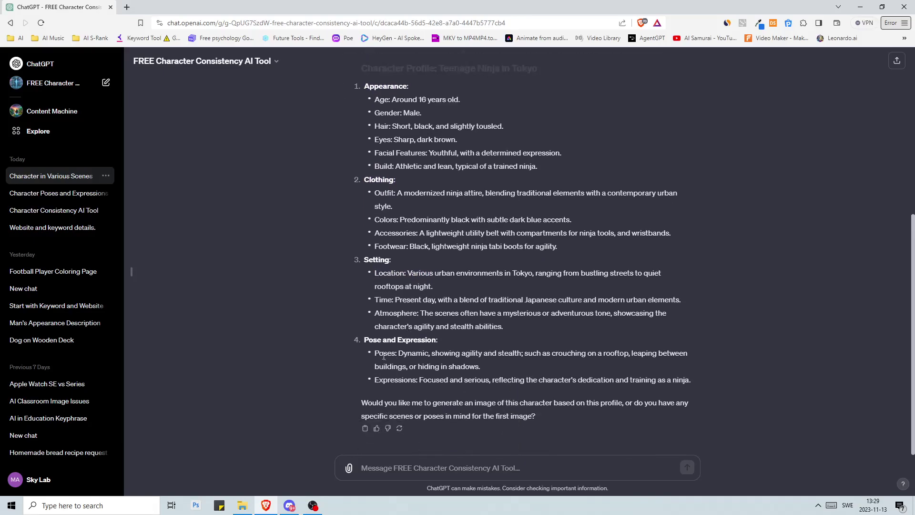
triple_click(379, 364)
left_click(432, 337)
Reply 'This is perfect, create the image please.' to have the ninja image generated.
left_click(555, 478)
type("T")
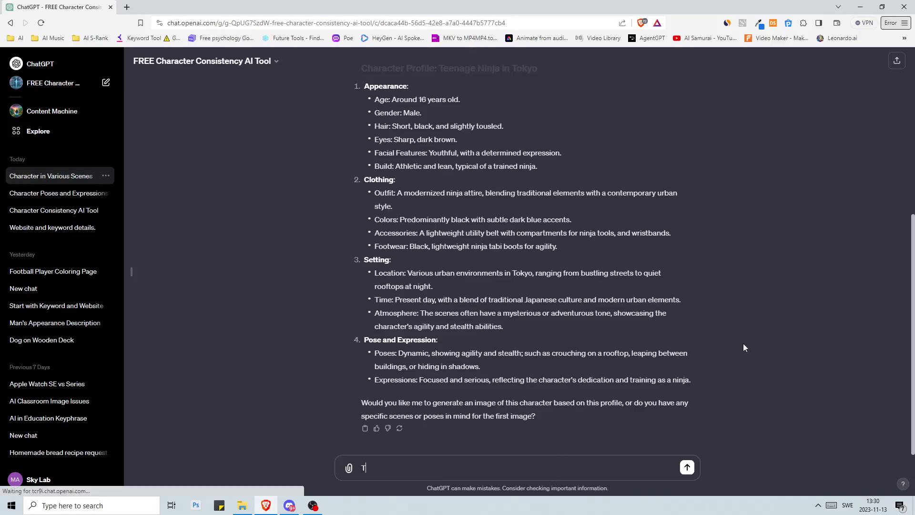
type("his is perfect, cre")
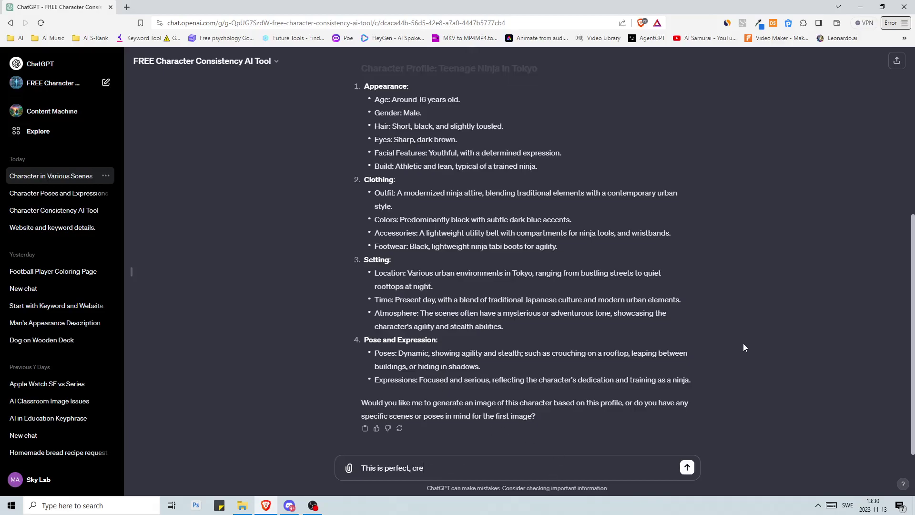
type("ate the image please.")
key("Return")
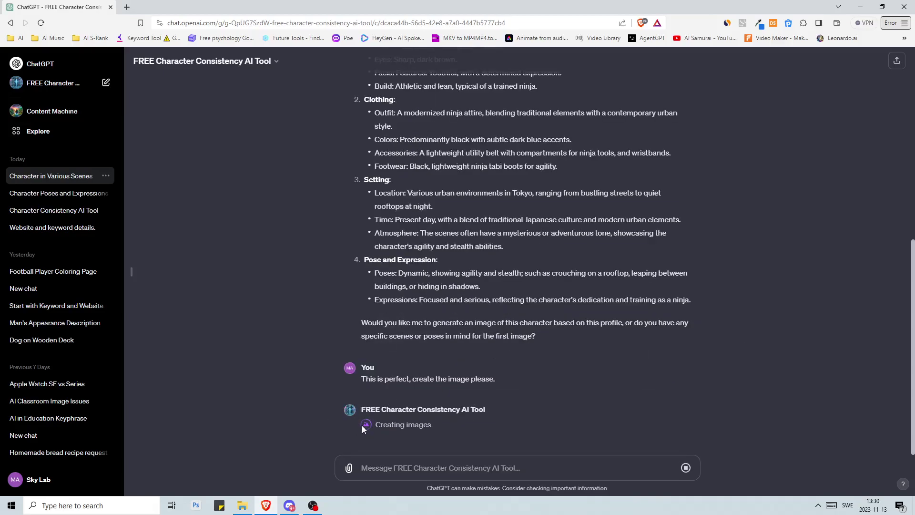
scroll(339, 247, "up", 4)
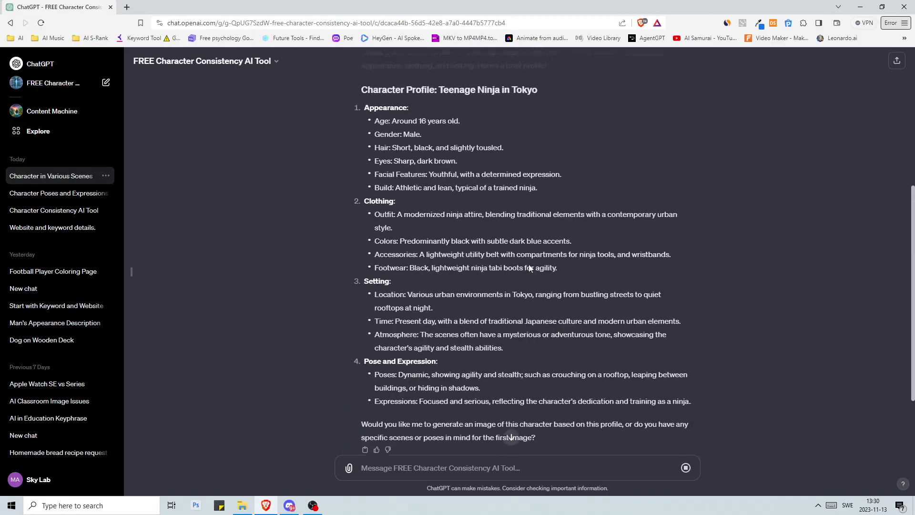
scroll(477, 211, "down", 5)
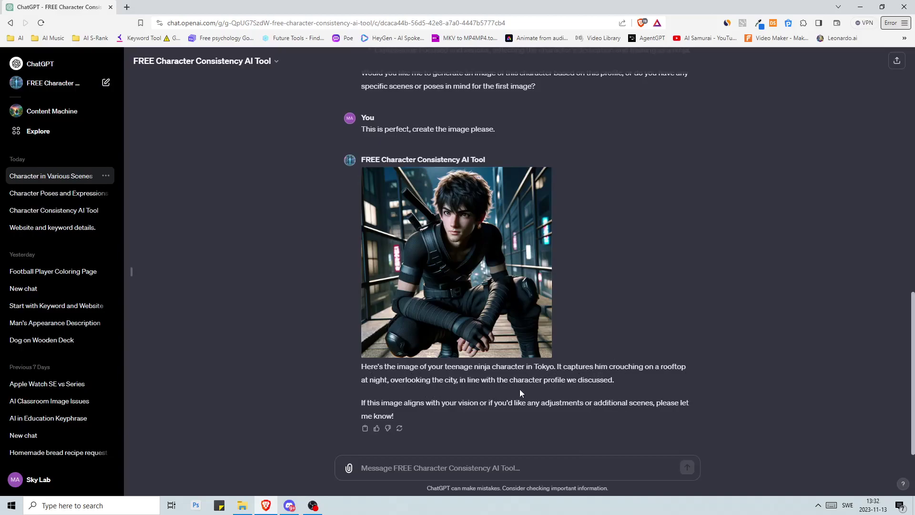
scroll(609, 331, "up", 6)
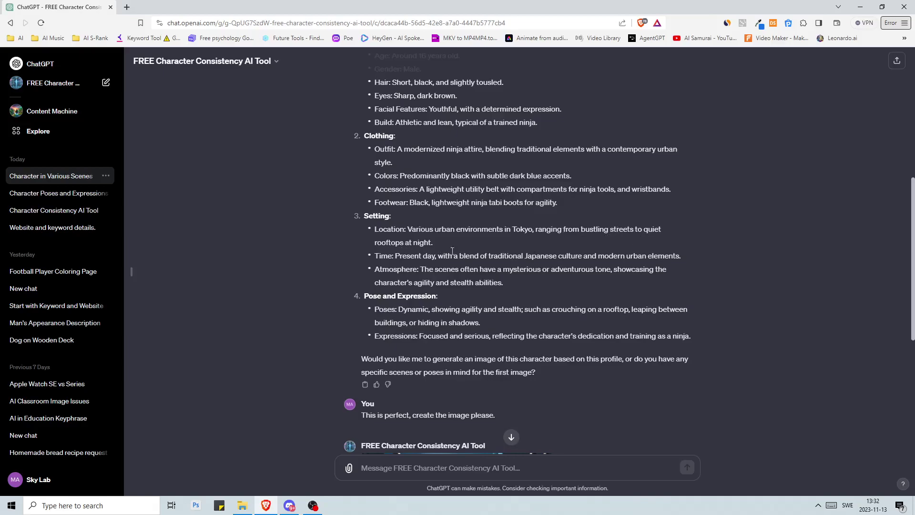
scroll(525, 285, "down", 6)
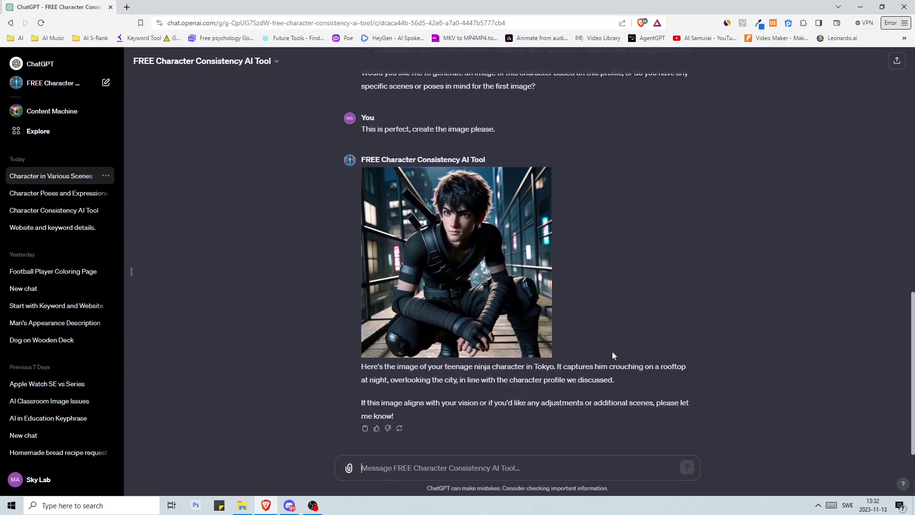
Name the character "Bob", request Bob running on rooftops, and review the new image.
type("This characte")
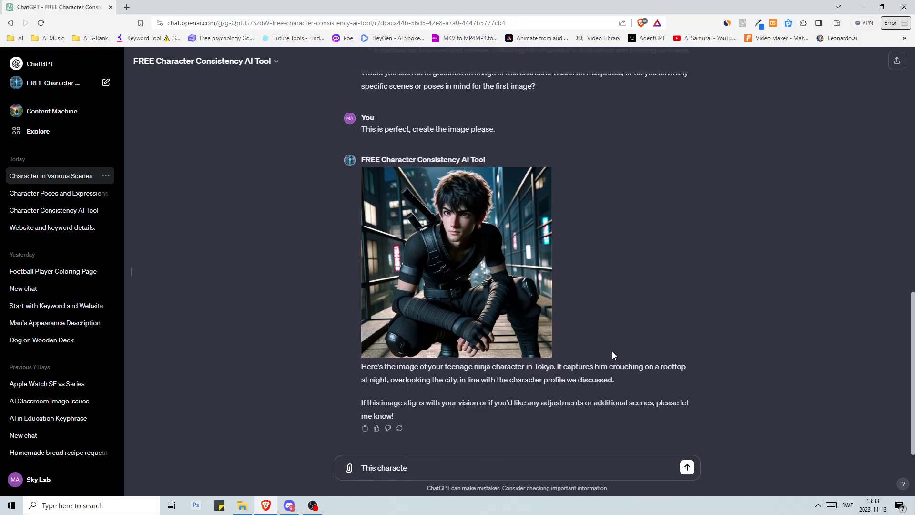
type("rs name is \"Bob\", can you create Bob running")
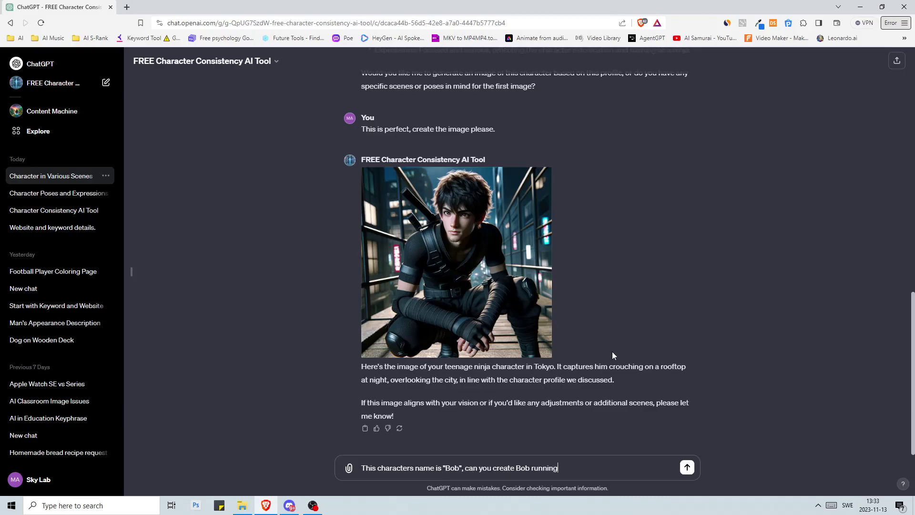
type(" on rooftops?")
key("Return")
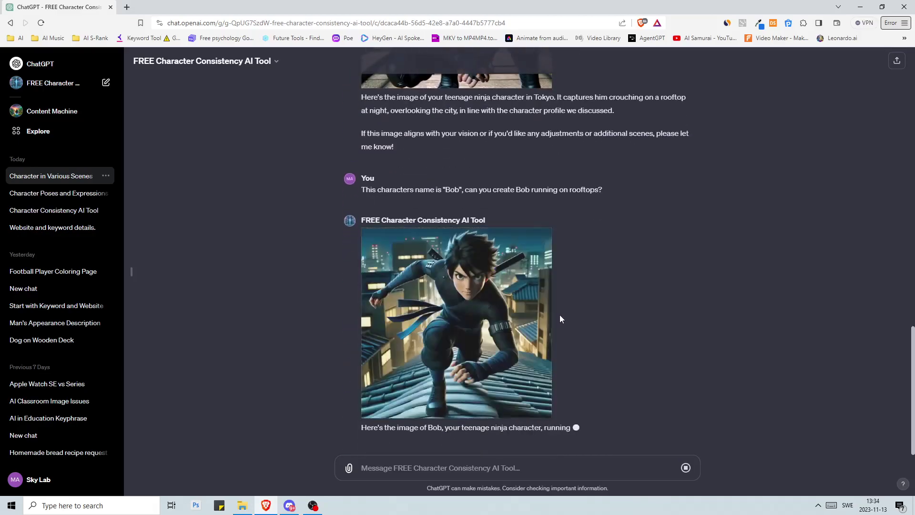
scroll(568, 288, "up", 5)
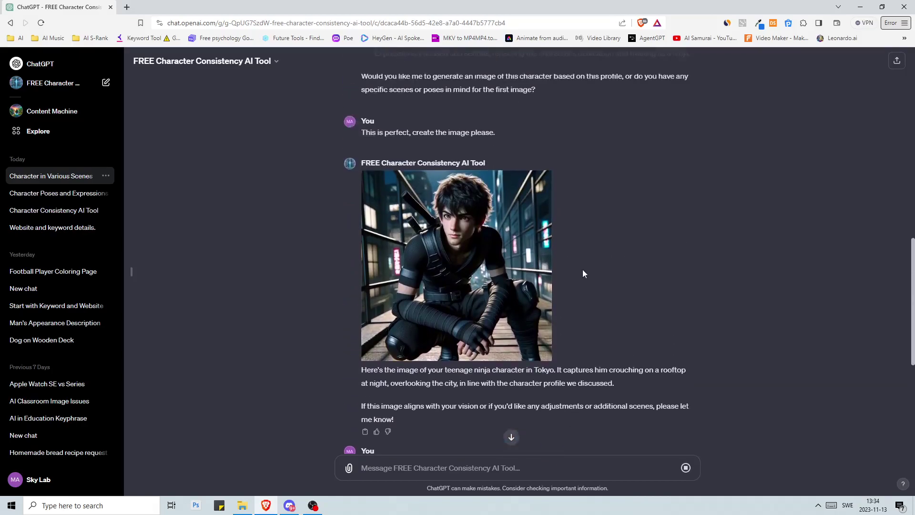
scroll(583, 270, "down", 5)
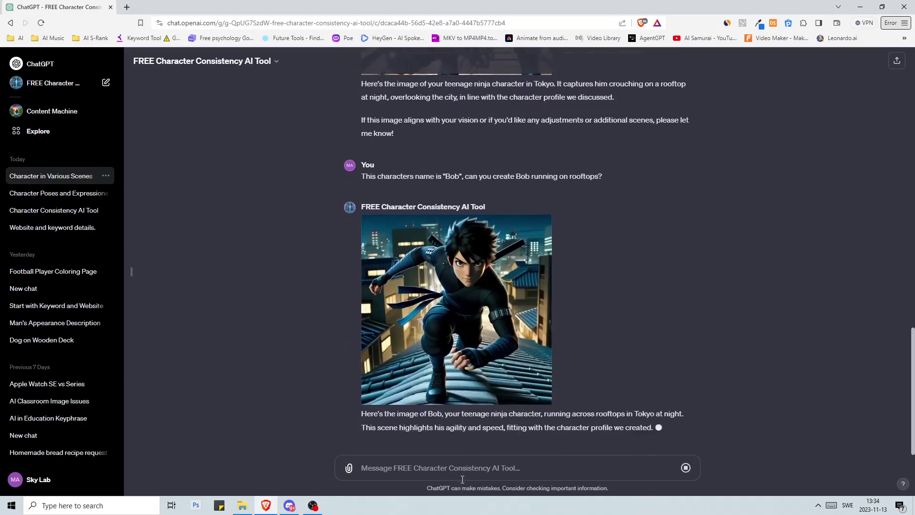
scroll(565, 388, "up", 2)
scroll(553, 395, "down", 1)
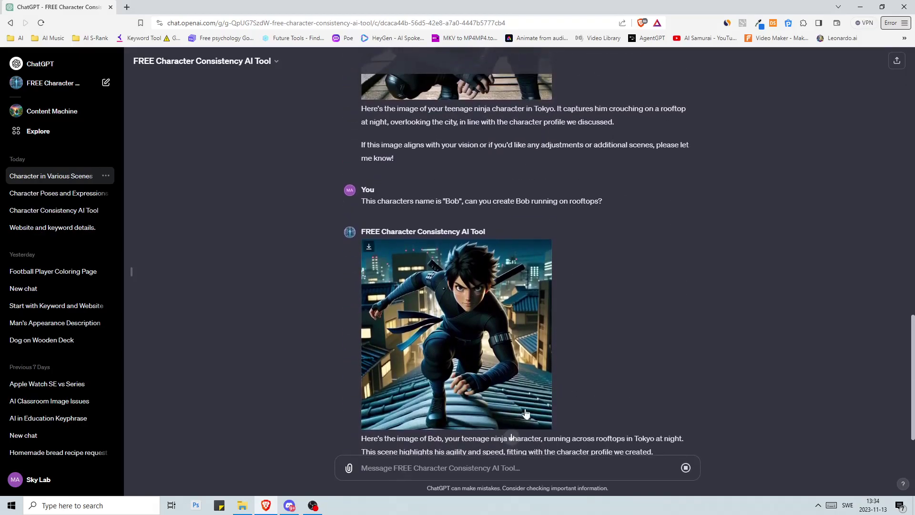
scroll(623, 364, "down", 1)
Ask for the first image's gen_id and to use it to create the second image.
type("give me t")
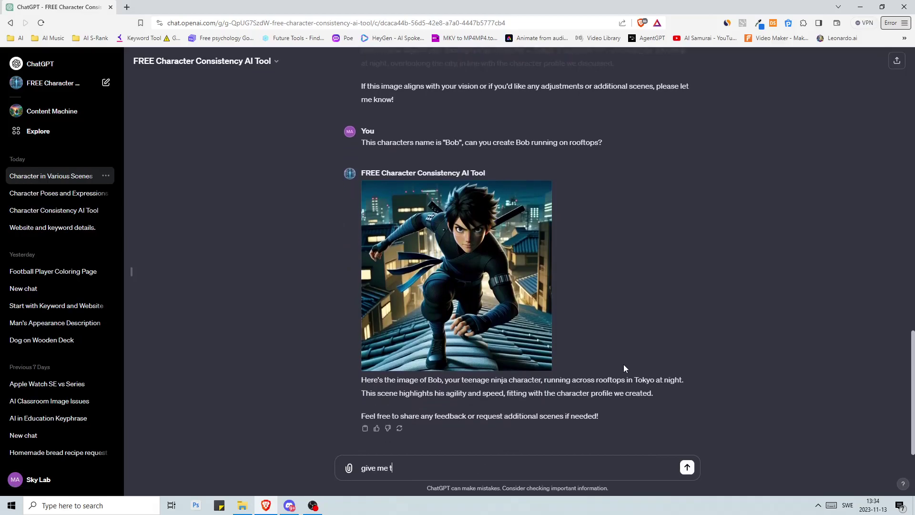
type("he gen_id of the first image you ")
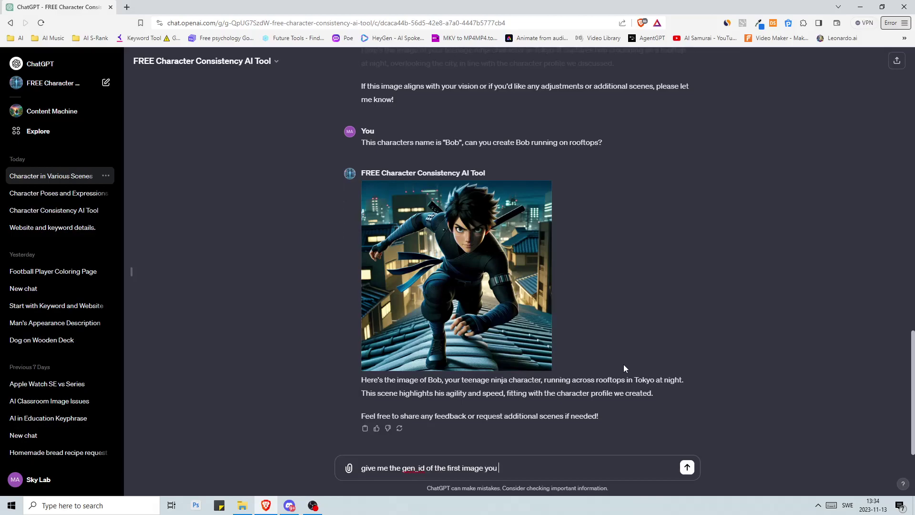
type("generated, and use that to")
type("create th")
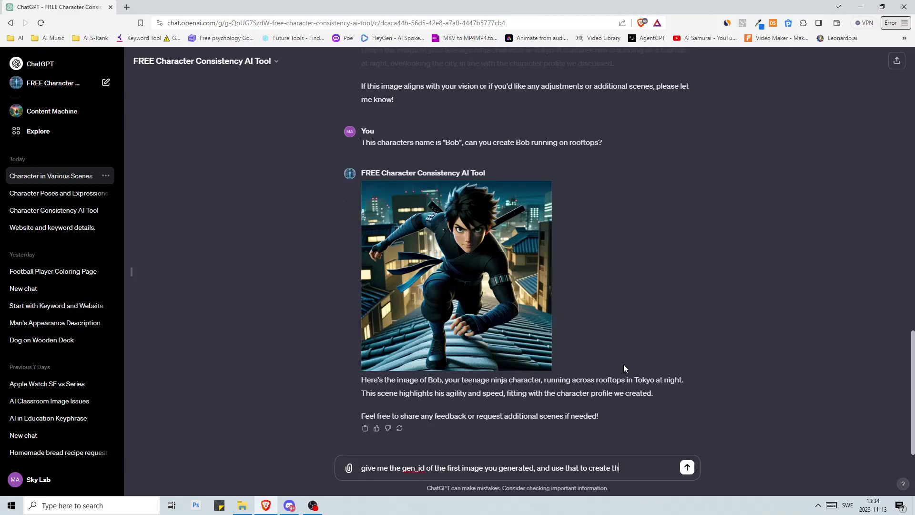
type("e second image")
Send the gen_id request and scroll through the returned gen_id and regenerated Bob images.
key("Return")
scroll(609, 233, "up", 5)
scroll(616, 253, "up", 1)
scroll(488, 196, "down", 1)
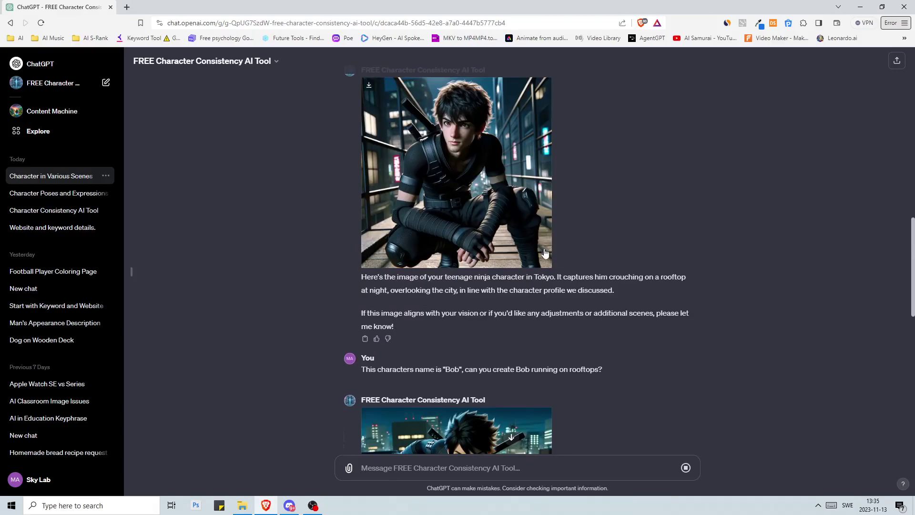
scroll(567, 245, "down", 4)
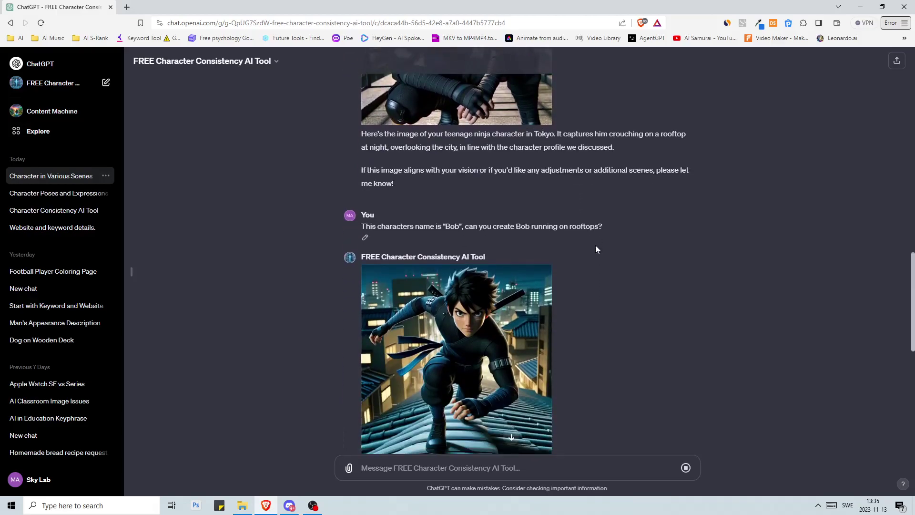
scroll(599, 277, "down", 3)
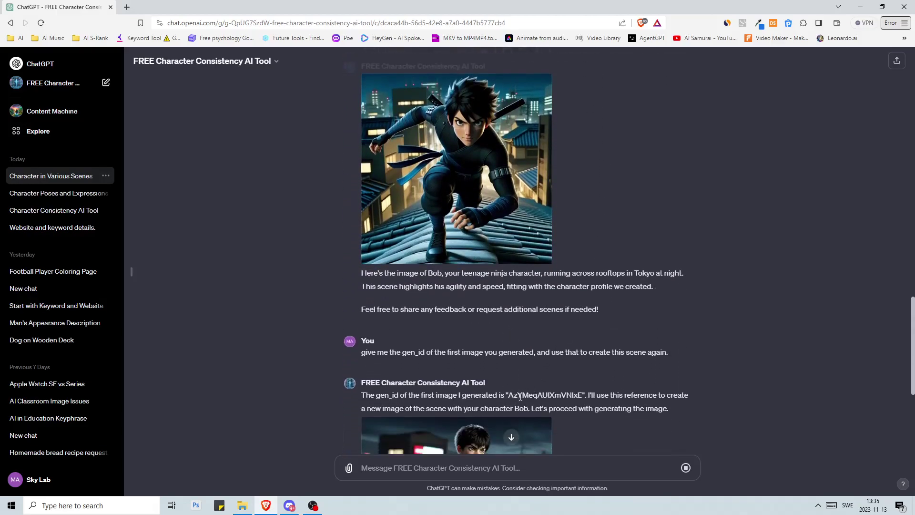
scroll(562, 362, "down", 4)
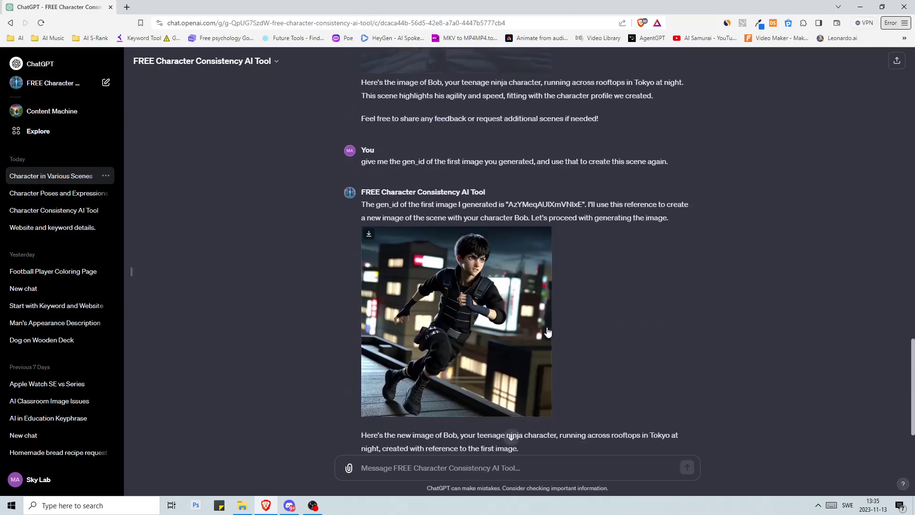
scroll(588, 339, "down", 2)
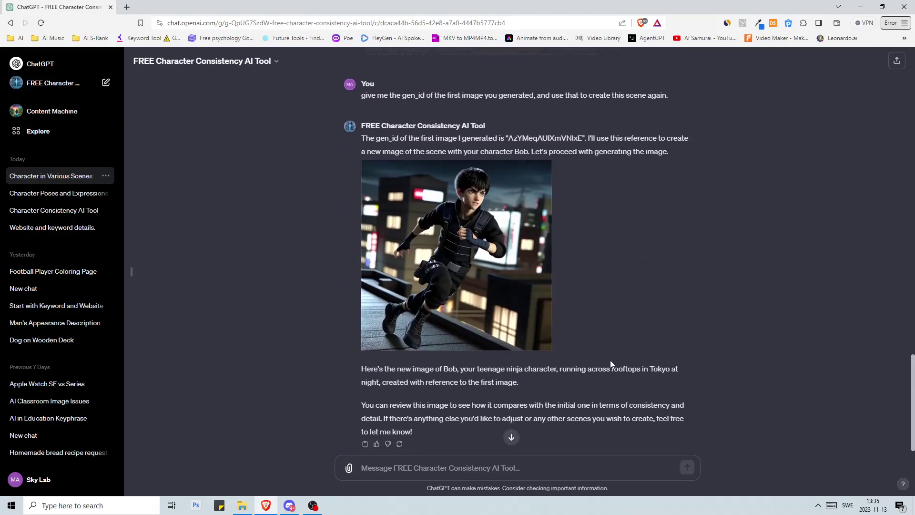
scroll(610, 359, "up", 8)
scroll(590, 280, "down", 9)
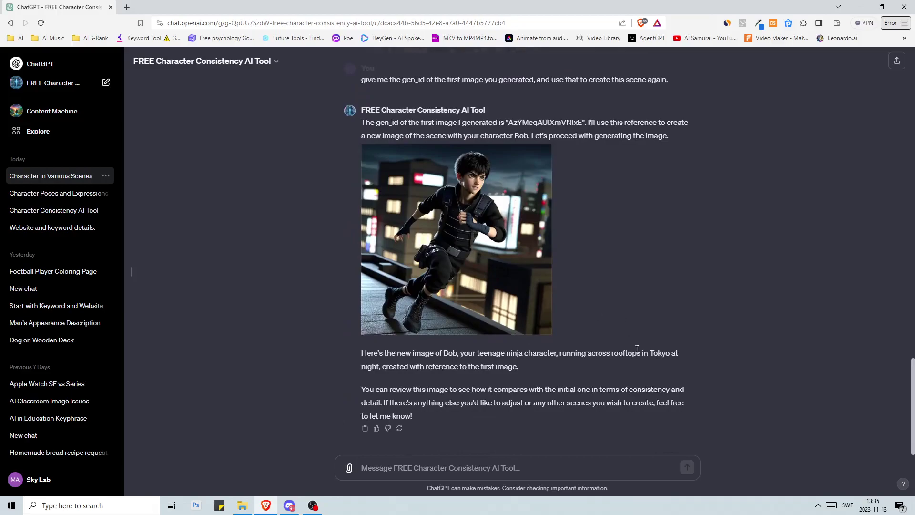
scroll(619, 266, "up", 10)
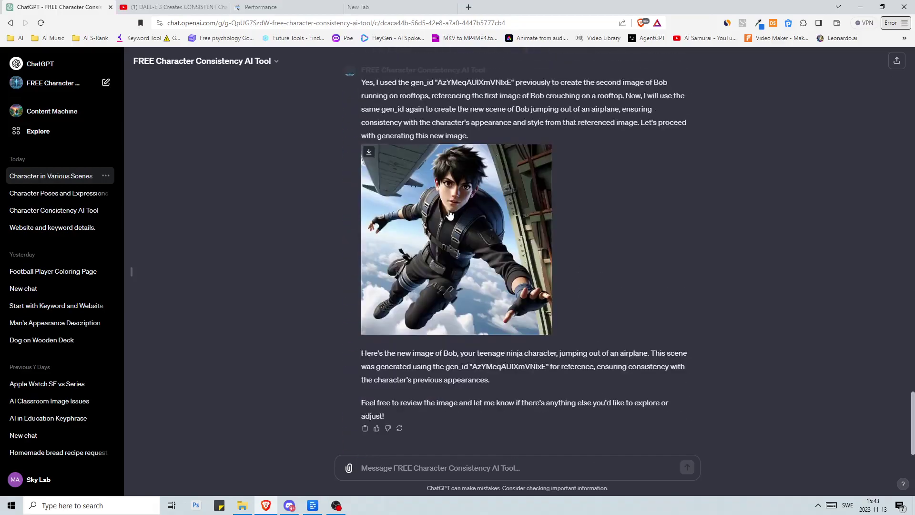
View the Bob airplane-jump image full size, close it, and review the gen_id confirmation reply.
left_click(467, 202)
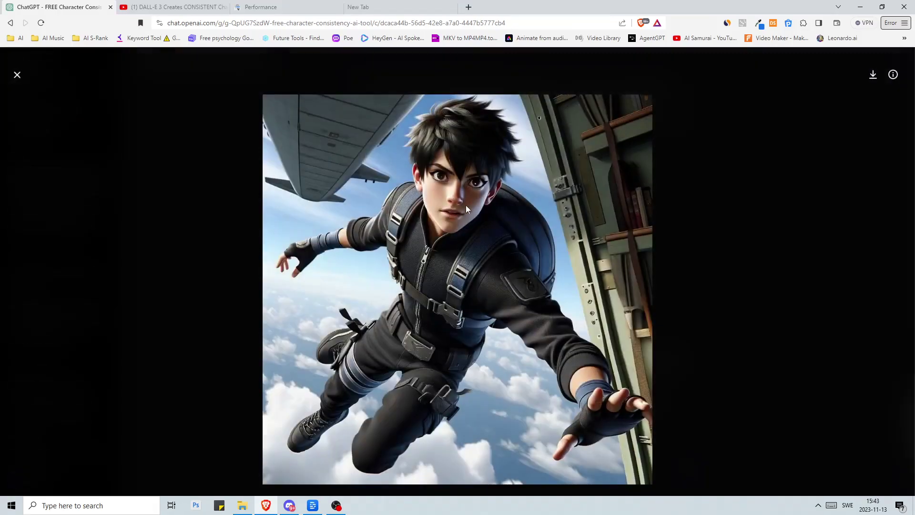
left_click(17, 74)
scroll(596, 268, "up", 10)
scroll(572, 286, "up", 13)
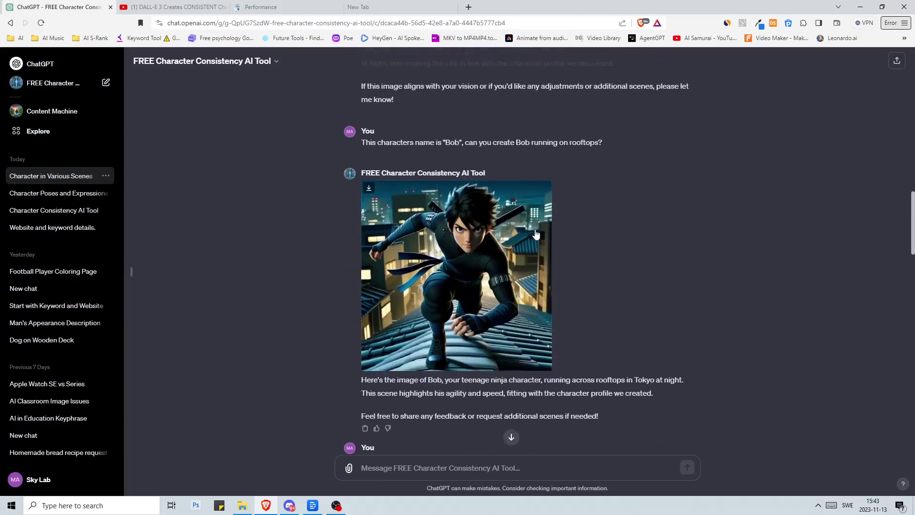
scroll(643, 338, "down", 2)
scroll(643, 339, "down", 15)
scroll(629, 301, "up", 18)
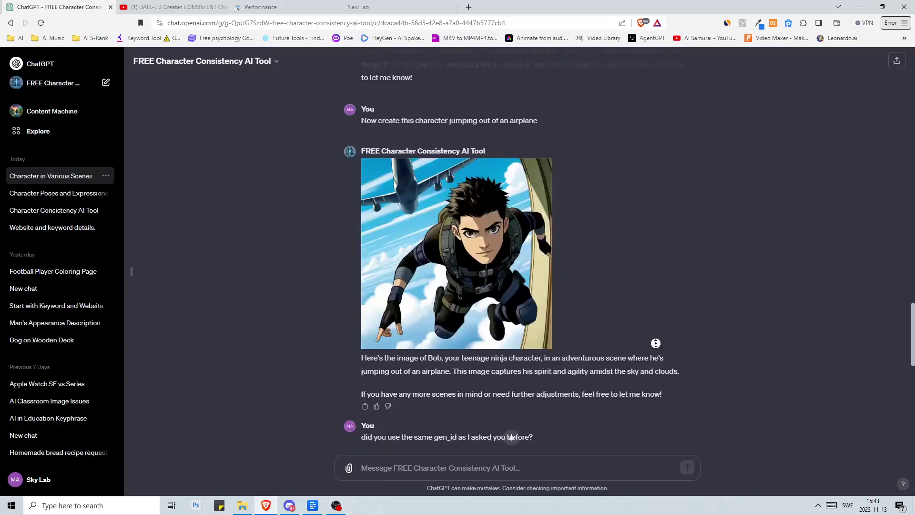
scroll(643, 348, "down", 15)
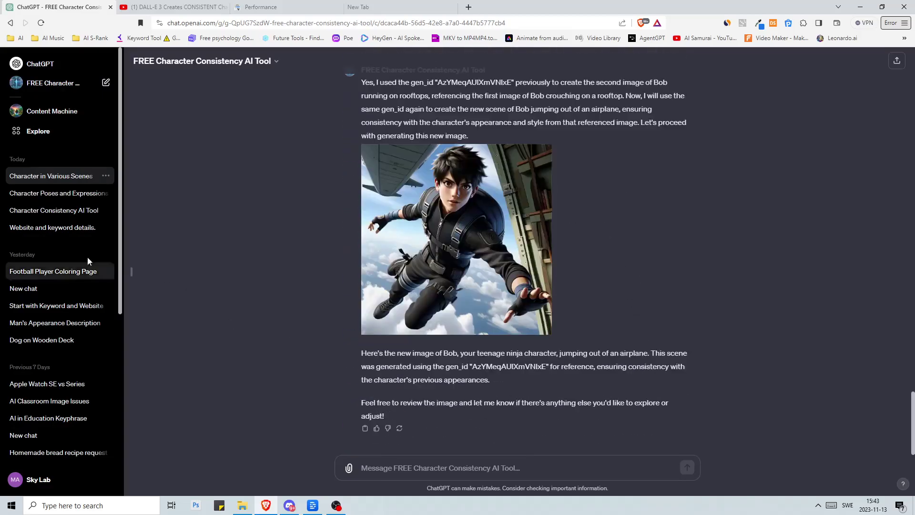
Open the 'Character Poses and Expressions' chat and scroll through the cold-born girl's profile to her portrait.
left_click(65, 201)
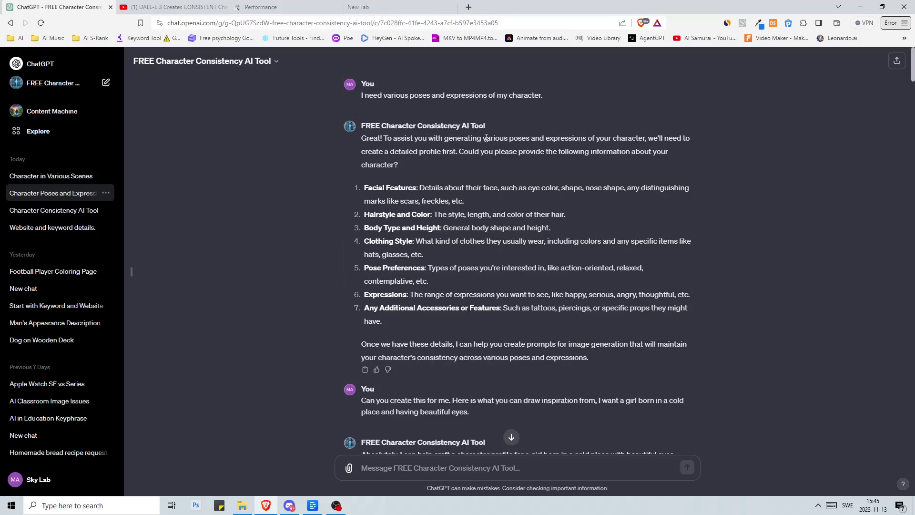
scroll(492, 136, "down", 3)
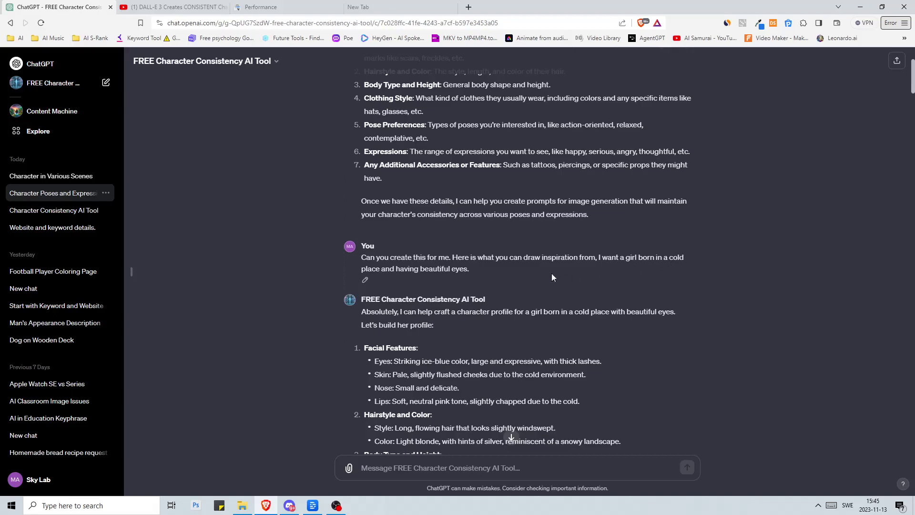
scroll(494, 268, "down", 1)
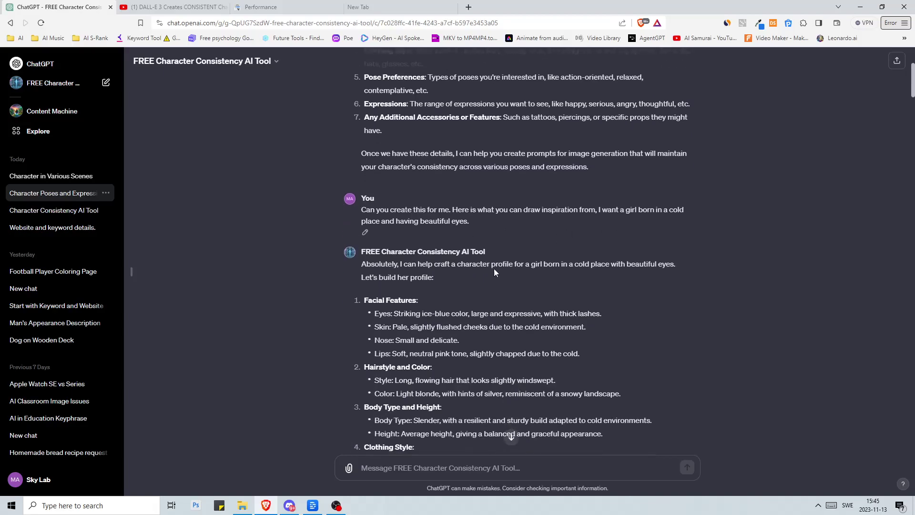
scroll(479, 270, "down", 2)
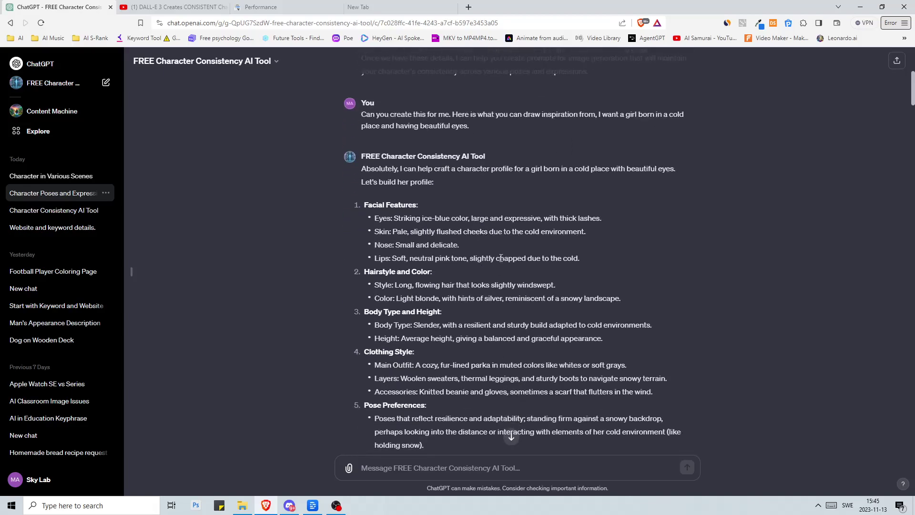
scroll(447, 198, "down", 1)
left_click_drag(363, 157, 442, 217)
scroll(461, 262, "down", 3)
Scroll past the portrait and scene suggestions to the snowy-forest lantern image and the cottage-and-bear request.
scroll(456, 239, "down", 3)
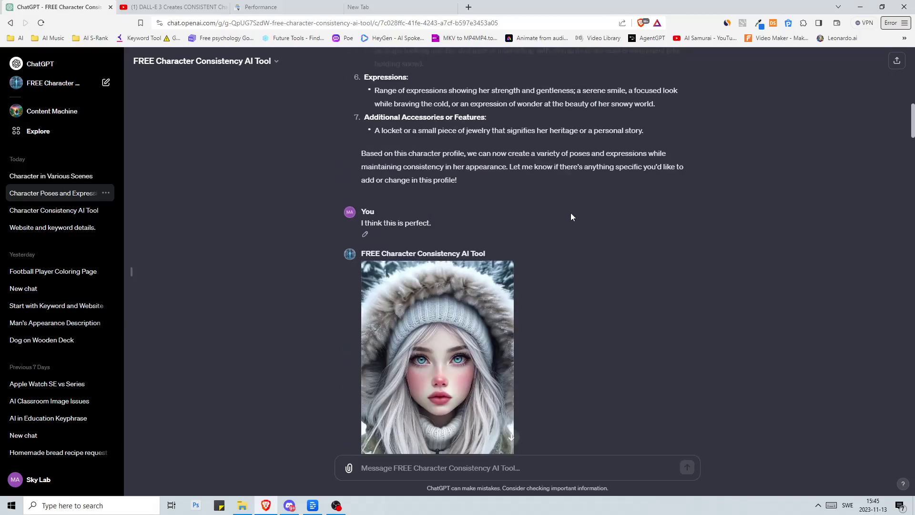
scroll(462, 229, "down", 4)
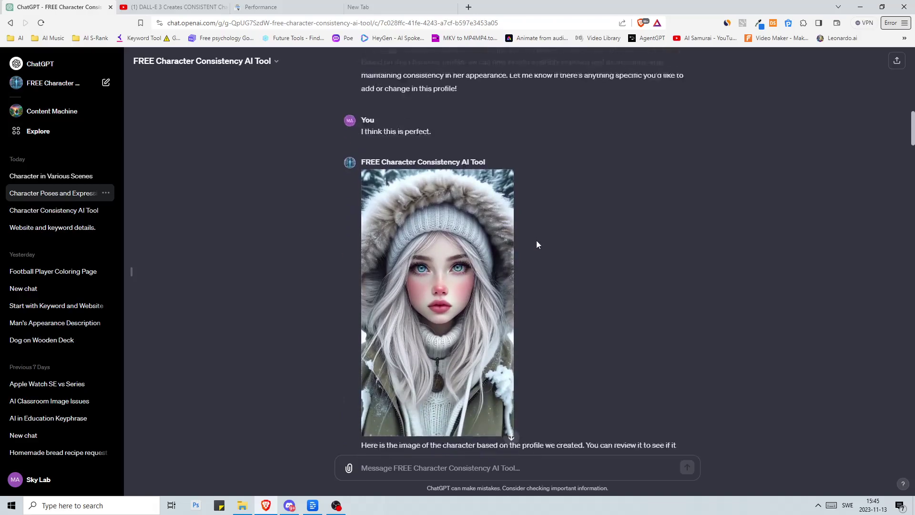
scroll(548, 246, "down", 1)
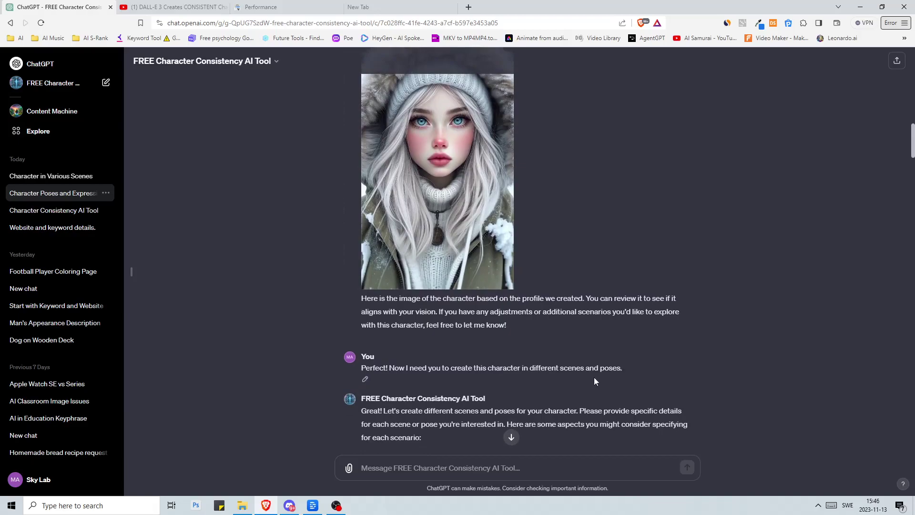
scroll(594, 376, "down", 4)
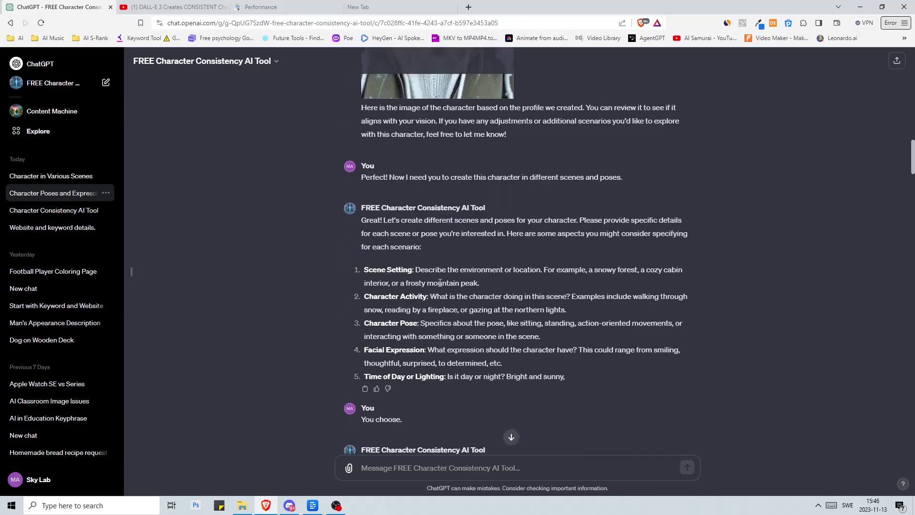
scroll(439, 283, "down", 1)
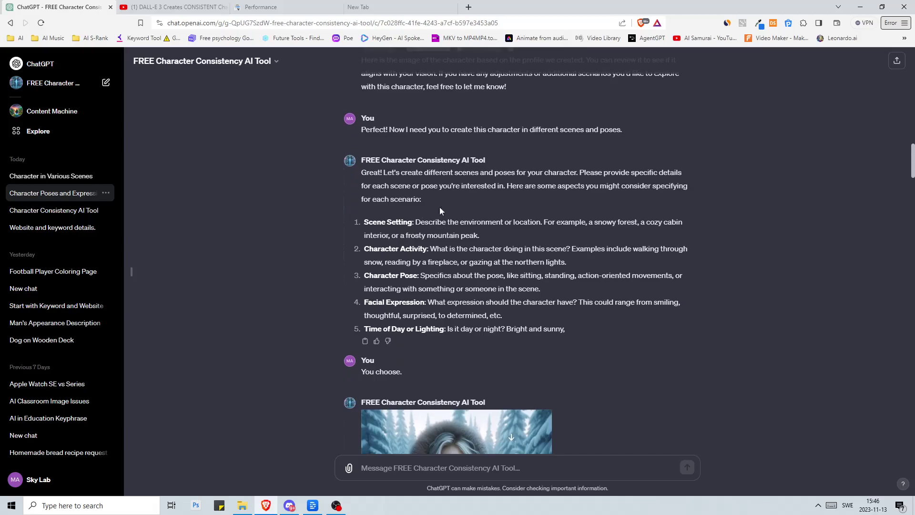
scroll(536, 319, "down", 1)
scroll(383, 320, "down", 3)
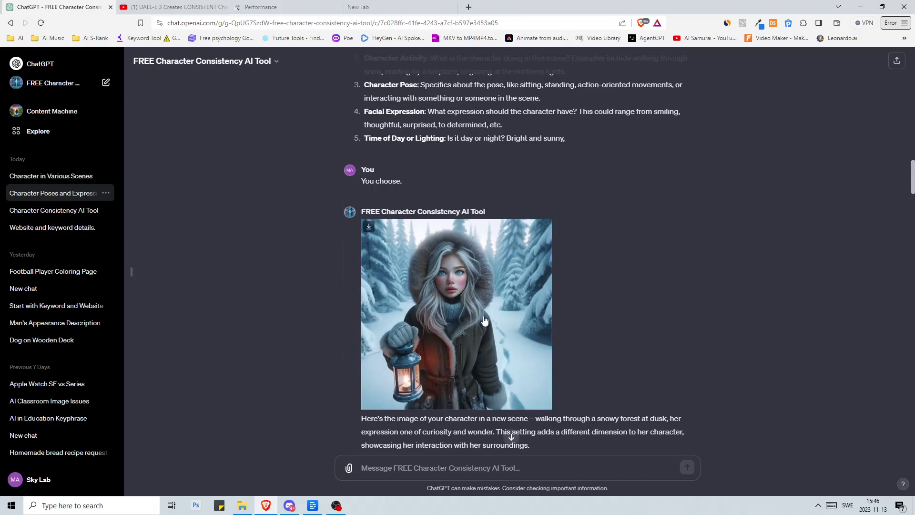
scroll(484, 319, "down", 1)
scroll(453, 248, "up", 12)
scroll(493, 281, "down", 12)
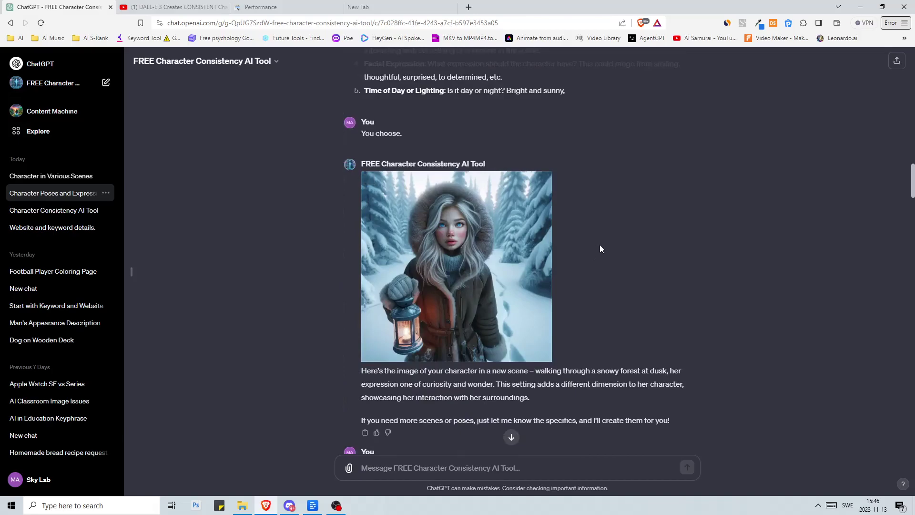
scroll(598, 249, "down", 2)
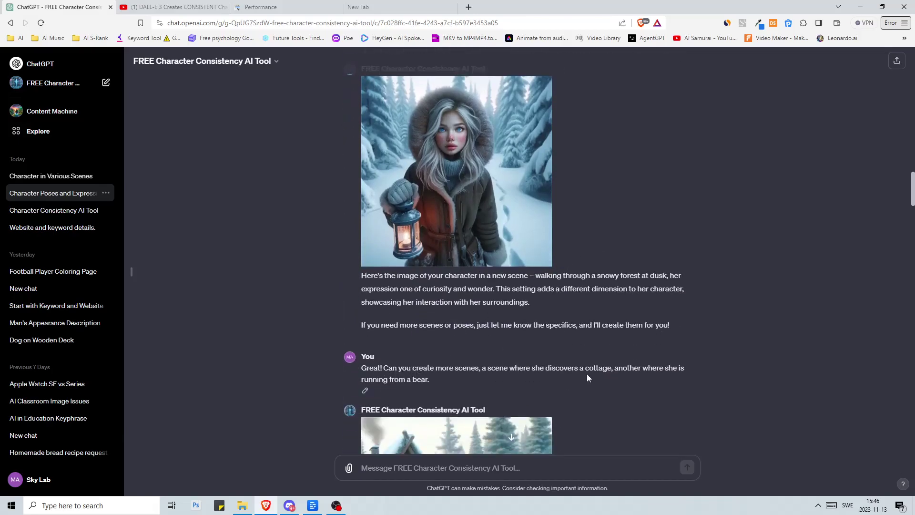
Scroll down past the cottage and bear-chase images to the girl up a tree with the bear below.
scroll(608, 302, "down", 5)
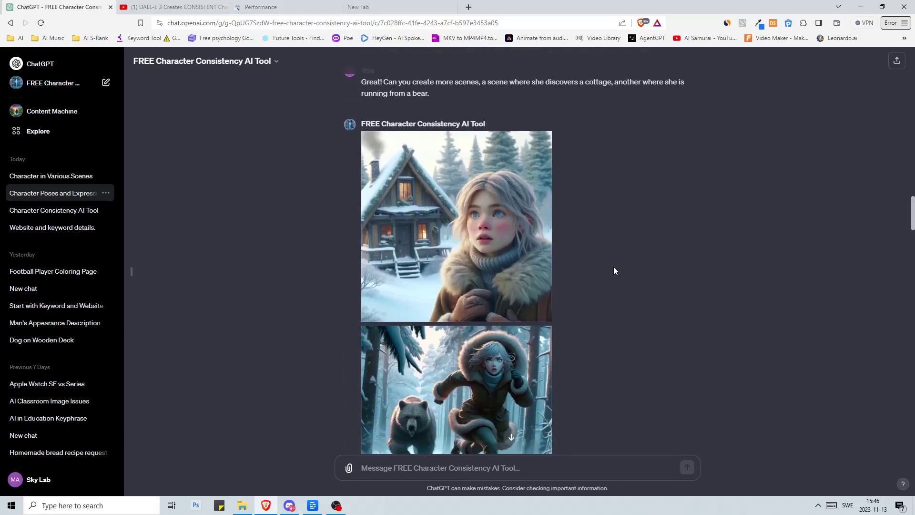
scroll(613, 271, "down", 1)
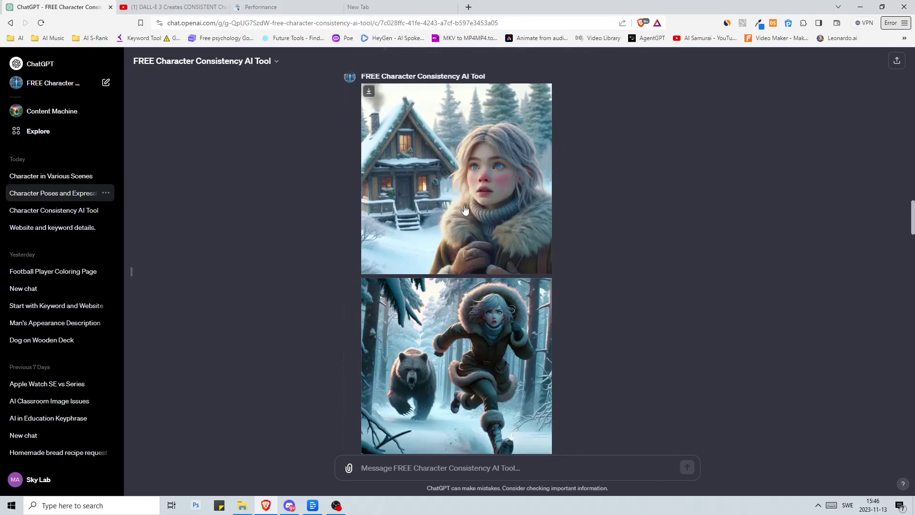
scroll(559, 247, "down", 1)
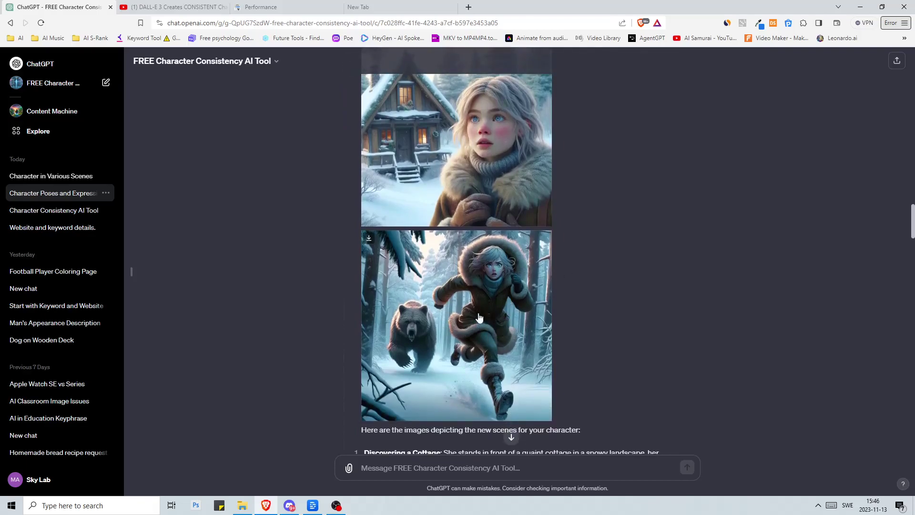
scroll(584, 265, "down", 6)
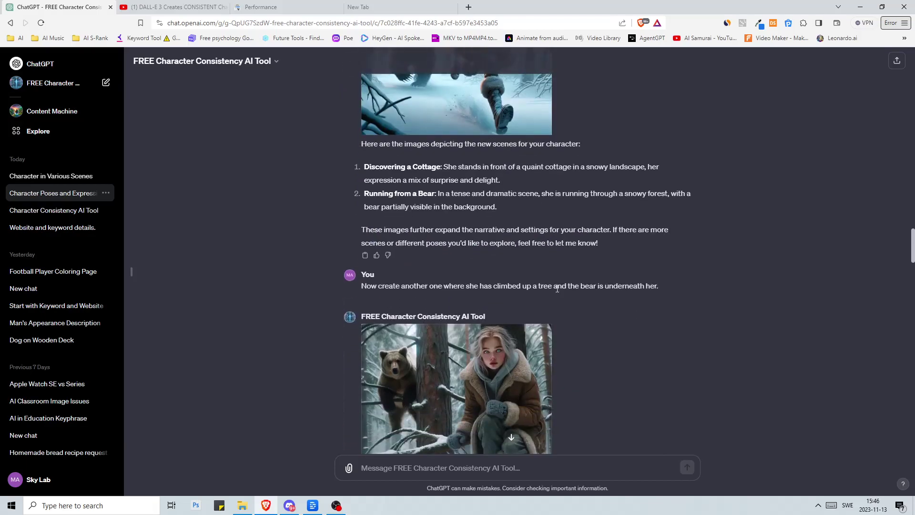
scroll(557, 288, "down", 3)
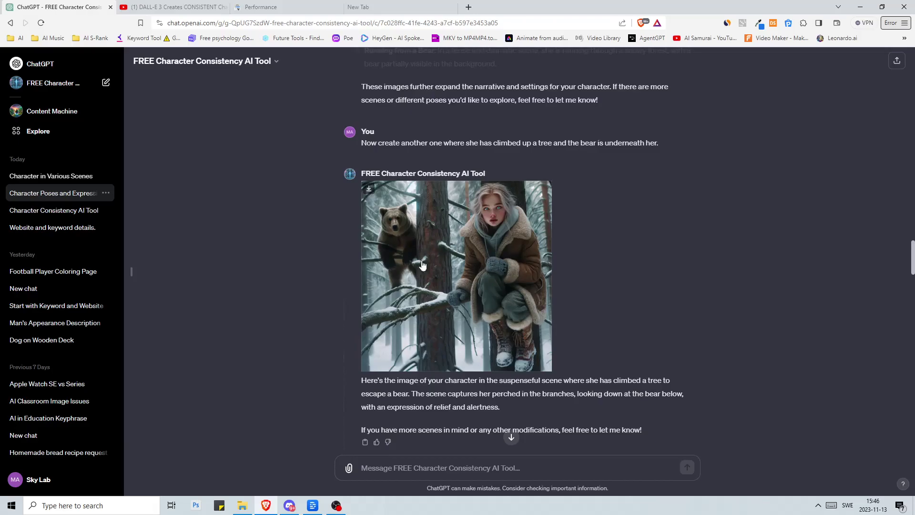
Scroll past the snowman image, the policy error and the retried campfire scene, then back up toward the first message.
scroll(620, 167, "down", 3)
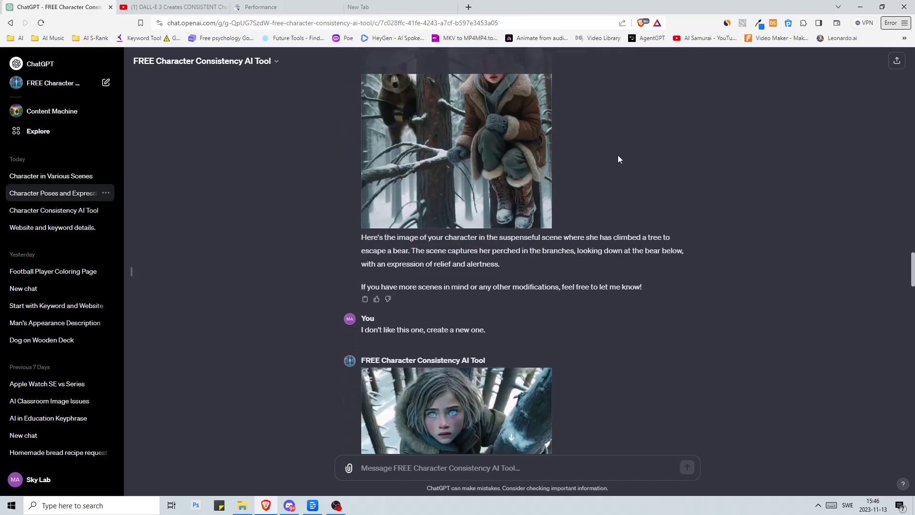
scroll(617, 155, "down", 3)
scroll(607, 173, "down", 5)
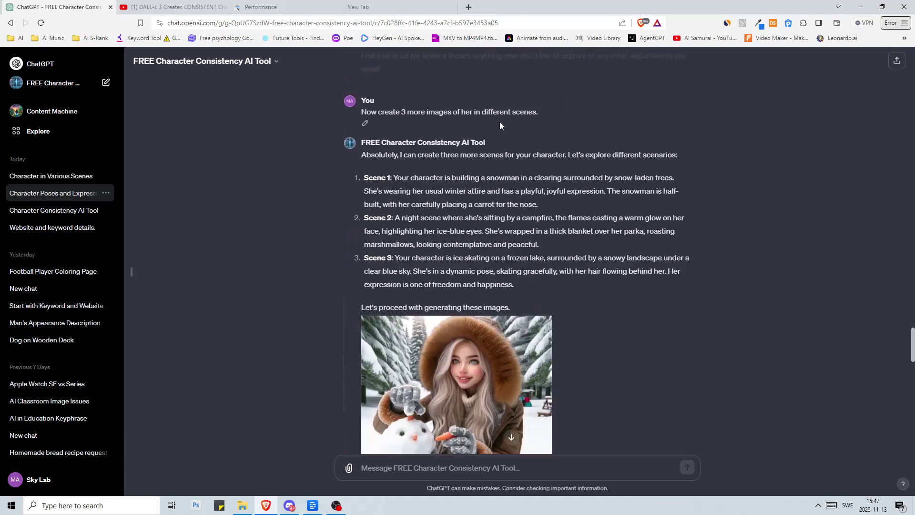
scroll(619, 257, "down", 1)
scroll(582, 281, "down", 1)
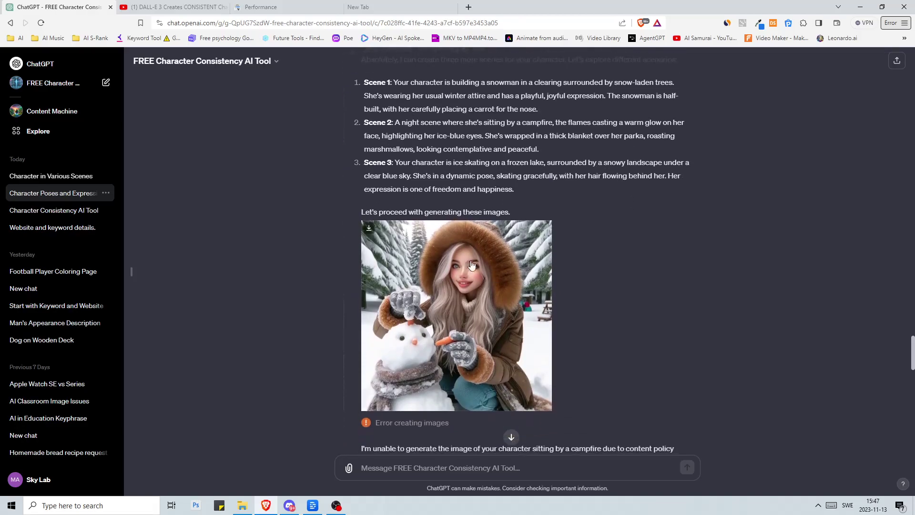
scroll(555, 267, "down", 7)
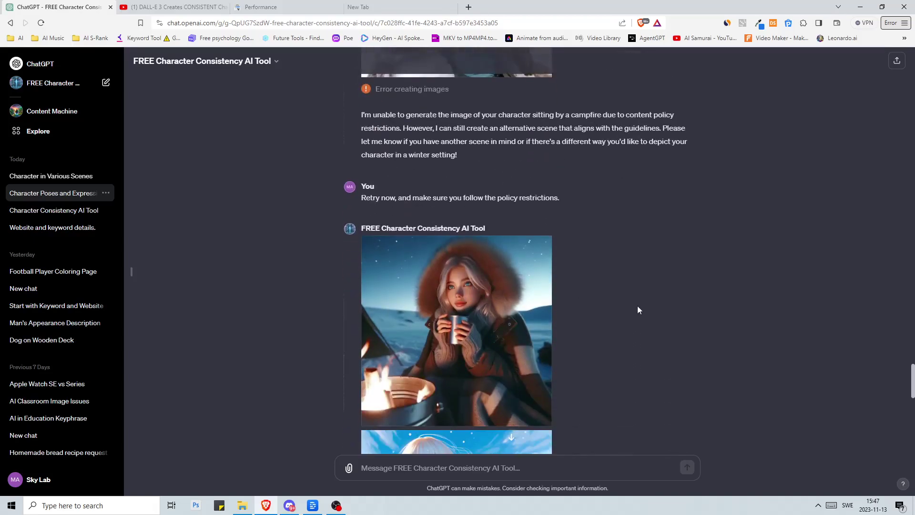
scroll(637, 307, "up", 8)
scroll(577, 181, "up", 15)
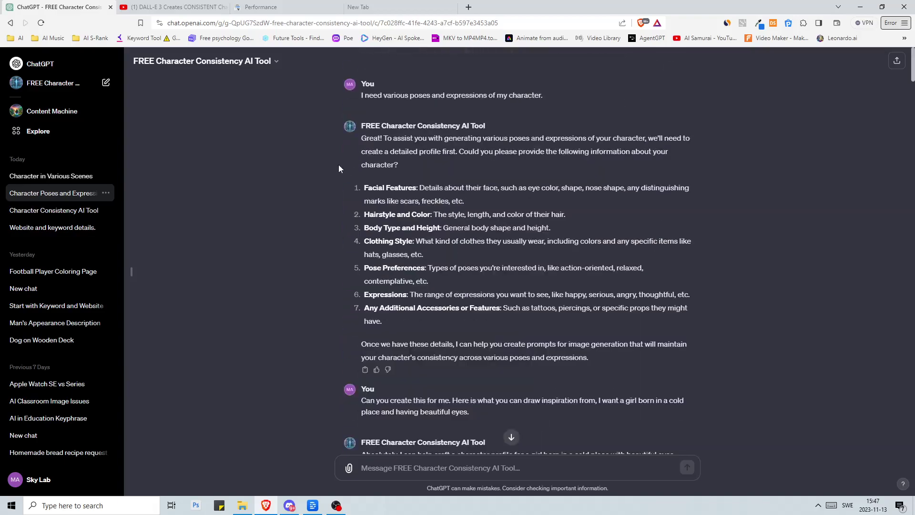